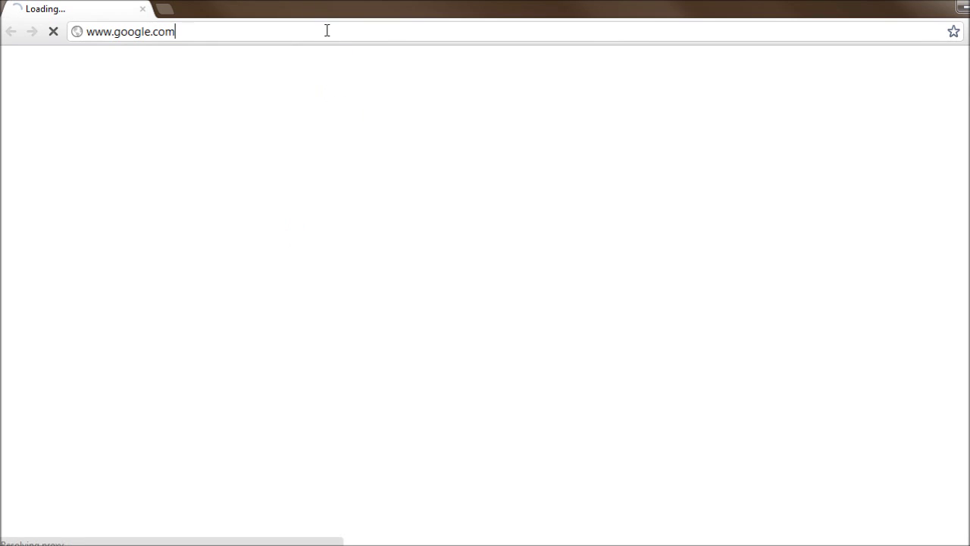
- Load the pasted uploading.com link to the Droid_Razr_Driver.exe download page
click(327, 31)
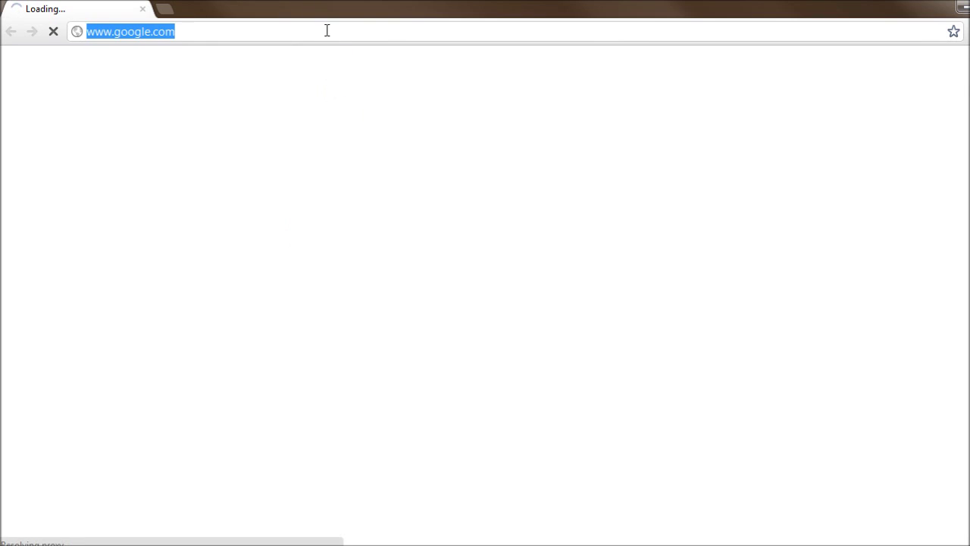
text(http://uploading.com/files/7a883243/Droid%2BRazr%2BDriver.exe/)
key(Return)
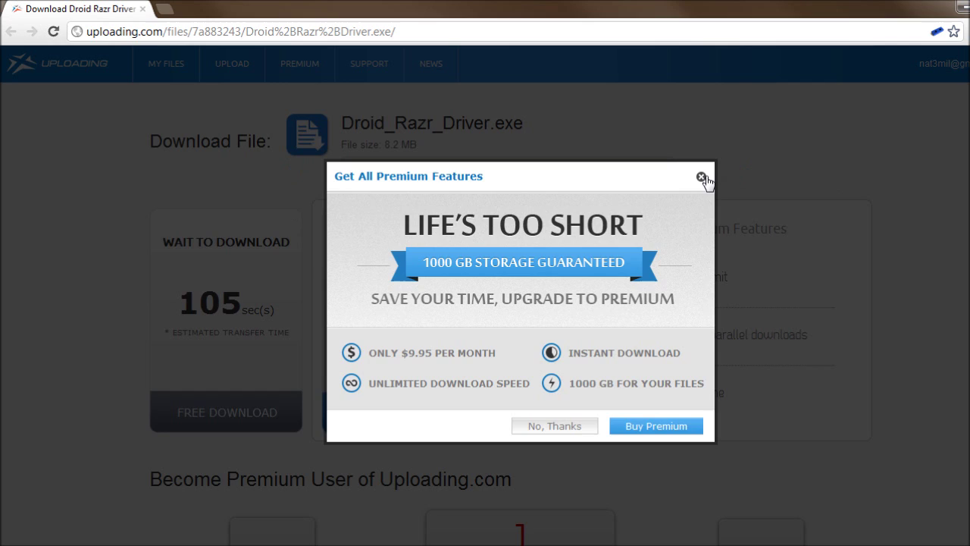
- Dismiss the Premium offers and start the free download of Droid_Razr_Driver.exe
click(701, 177)
click(231, 415)
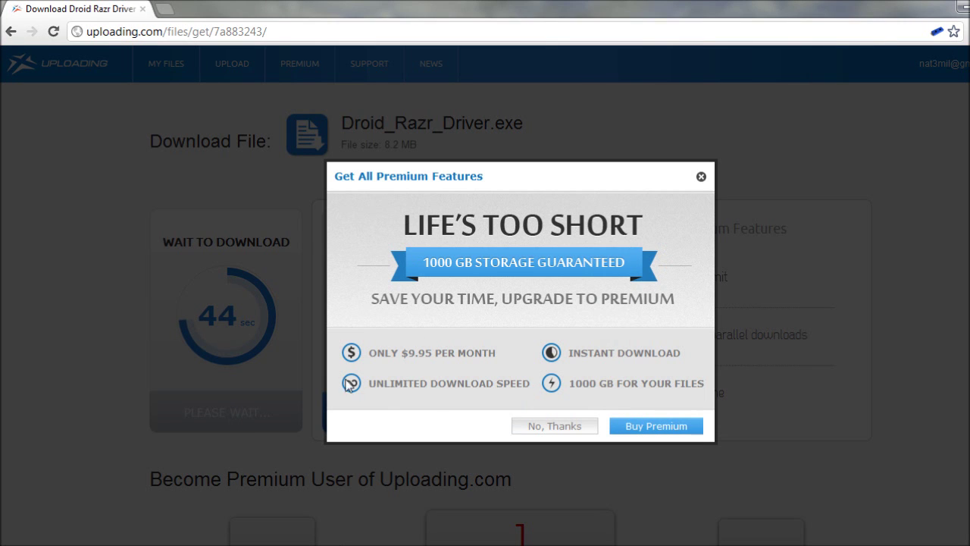
click(701, 176)
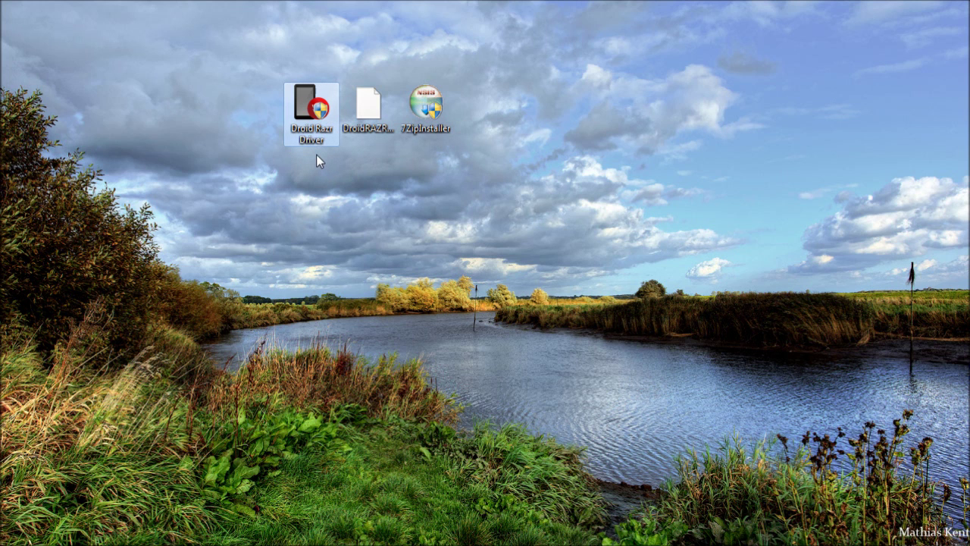
- Run the Droid Razr Driver installer in English, accept the licence, and finish installing MotoHelper 2.1.40 Driver 5.5.0
double_click(309, 115)
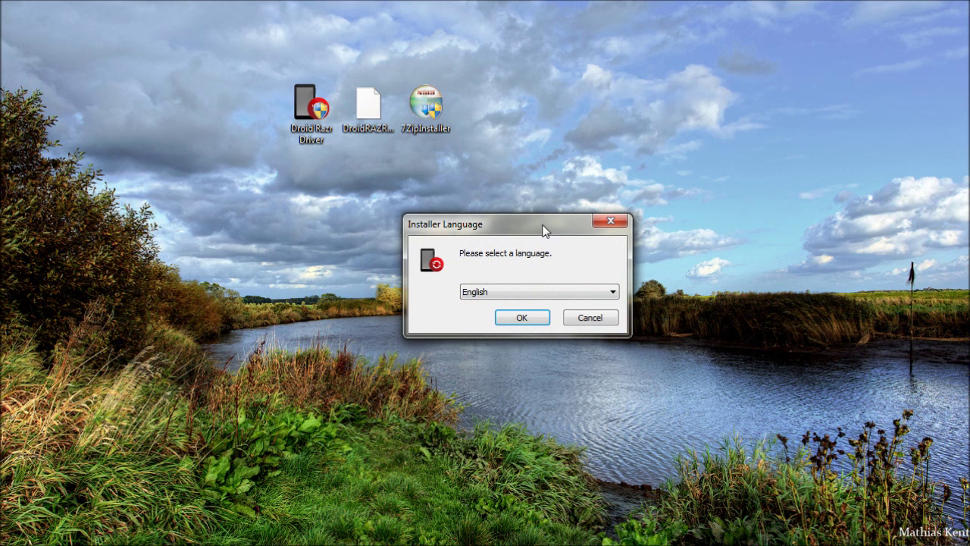
click(522, 318)
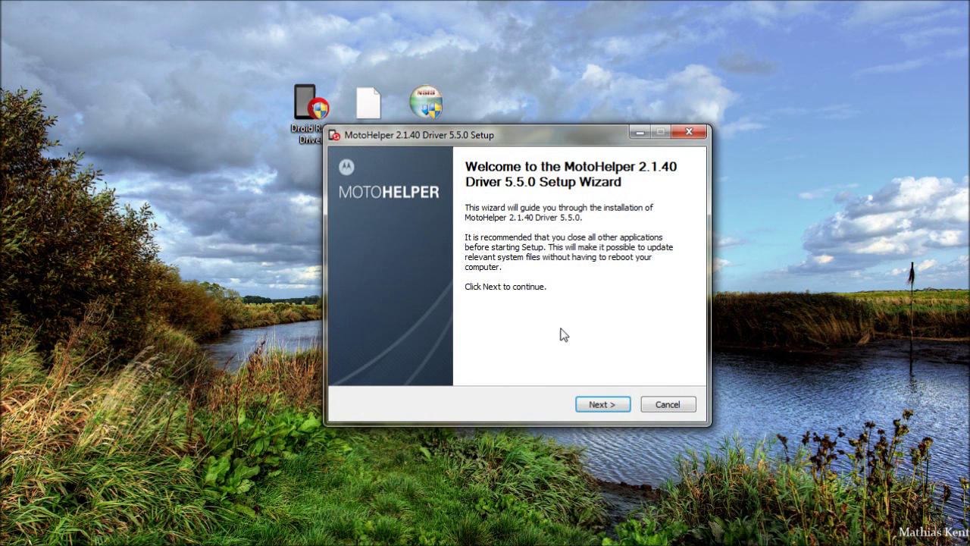
click(609, 404)
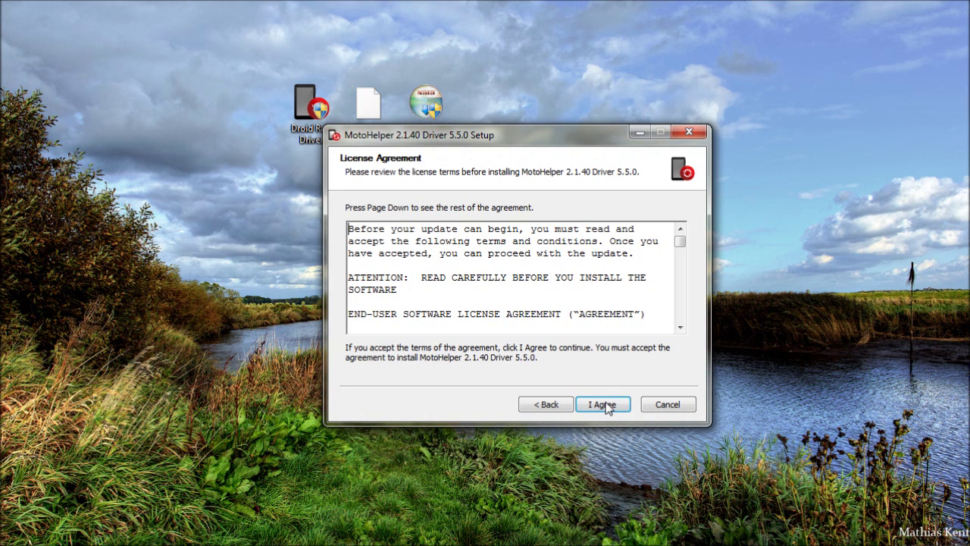
click(605, 403)
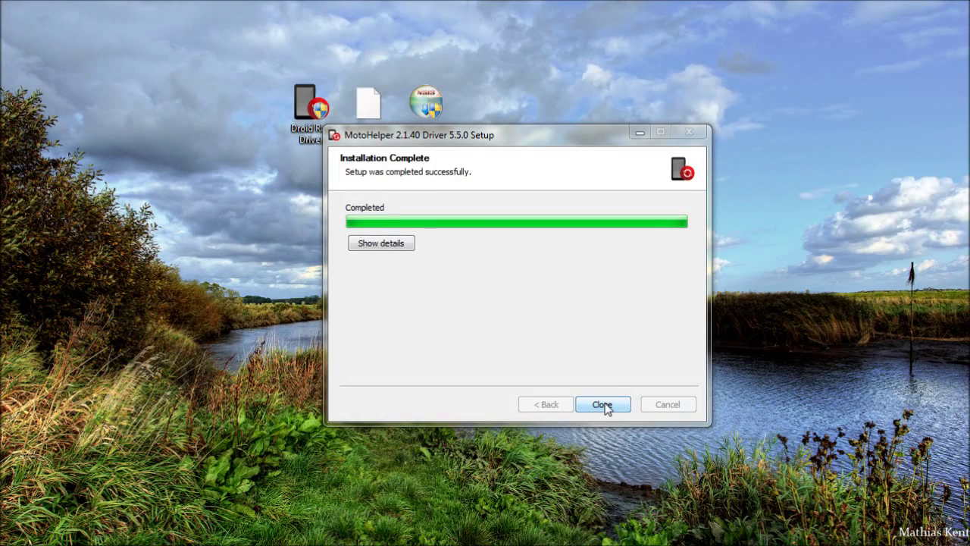
click(604, 405)
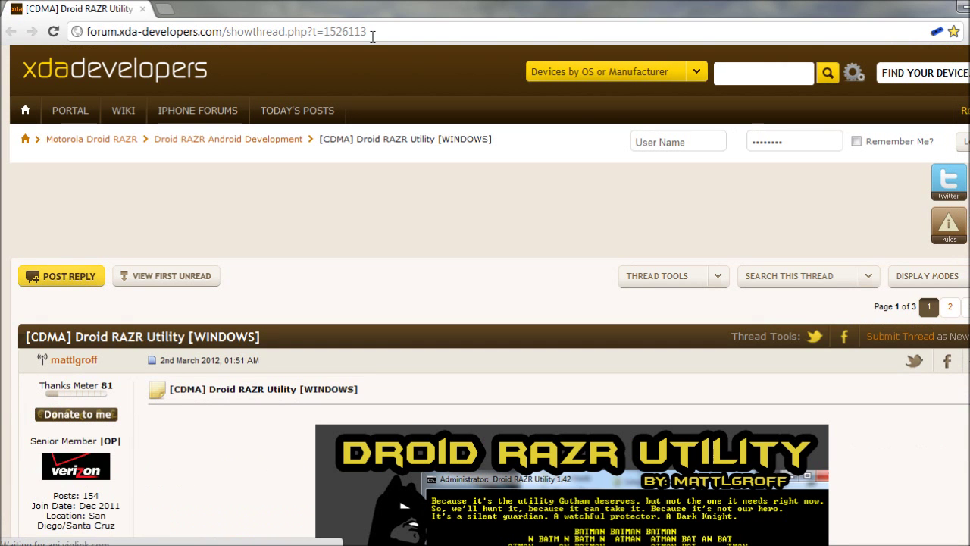
- Scroll down the XDA thread to the Droid RAZR Utility 1.42 post and its 786.88 MB download links
scroll(261, 354, down, 2)
scroll(249, 331, down, 1)
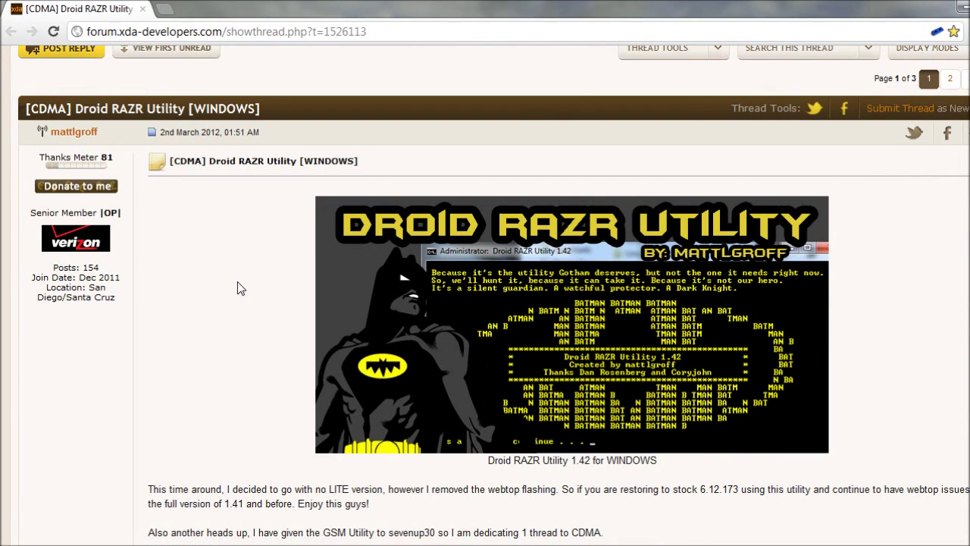
scroll(237, 282, down, 3)
scroll(237, 283, down, 2)
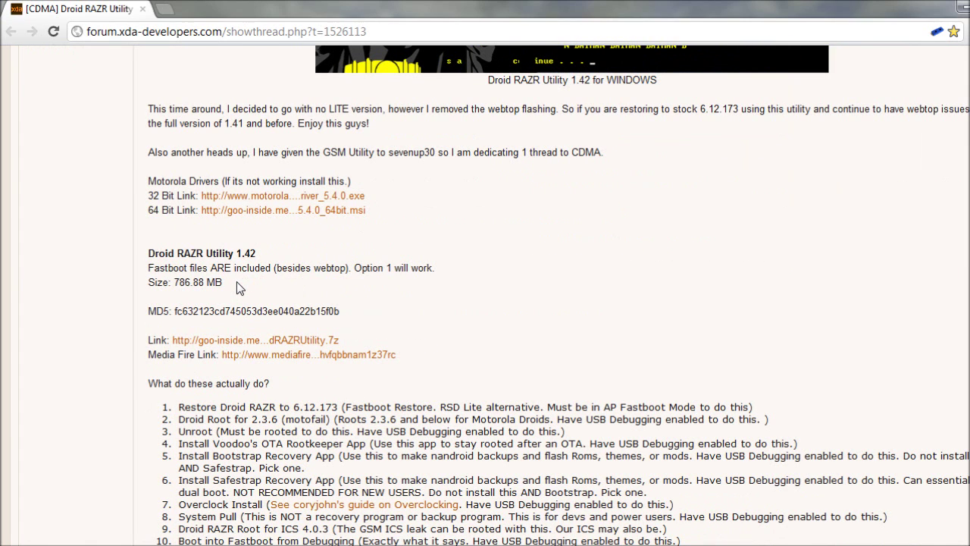
scroll(248, 277, down, 1)
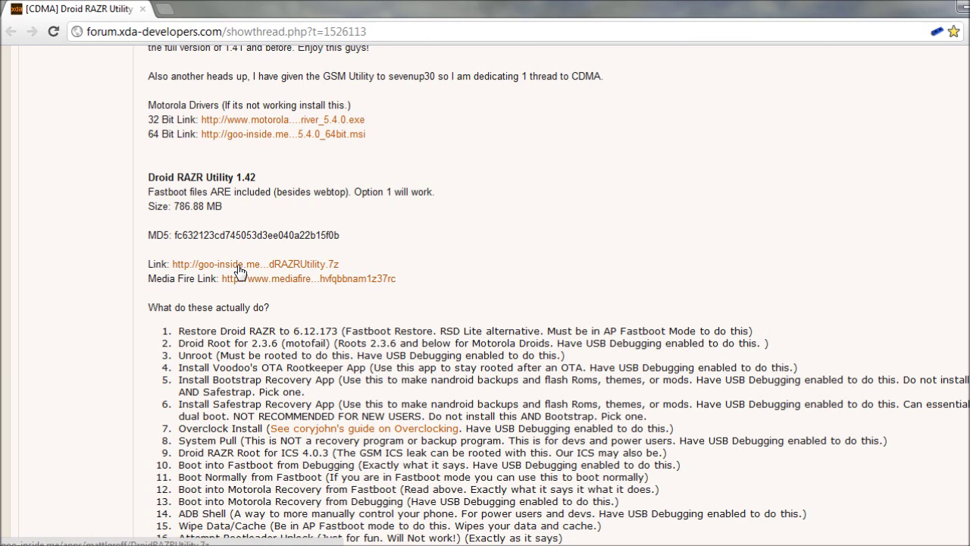
- Start the DroidRAZRUtility.7z download from goo-inside.me, then quit Chrome and cancel the download
click(239, 265)
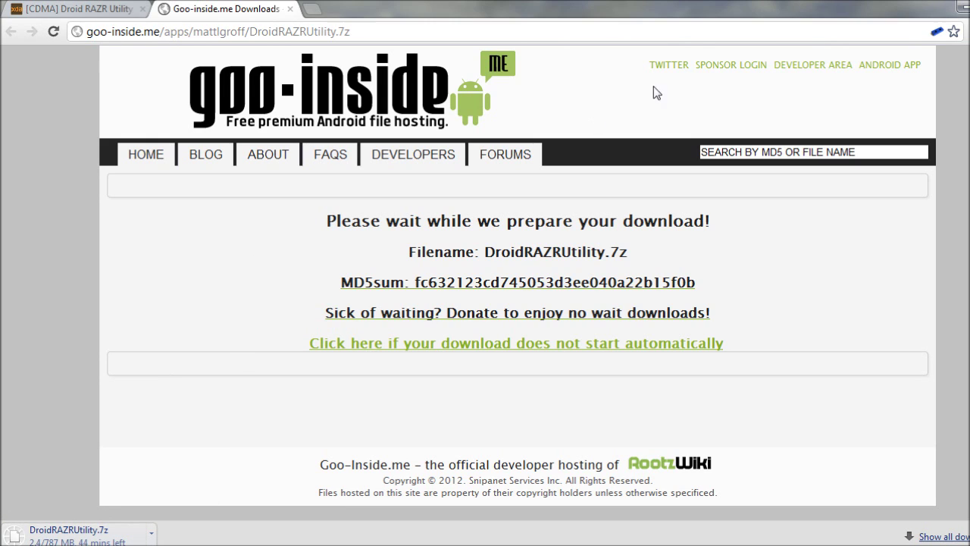
click(966, 12)
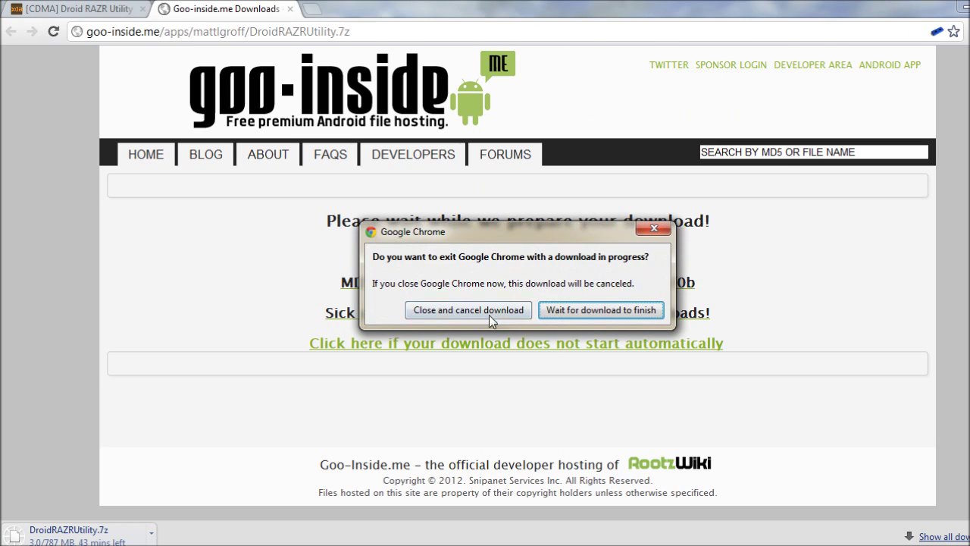
click(489, 310)
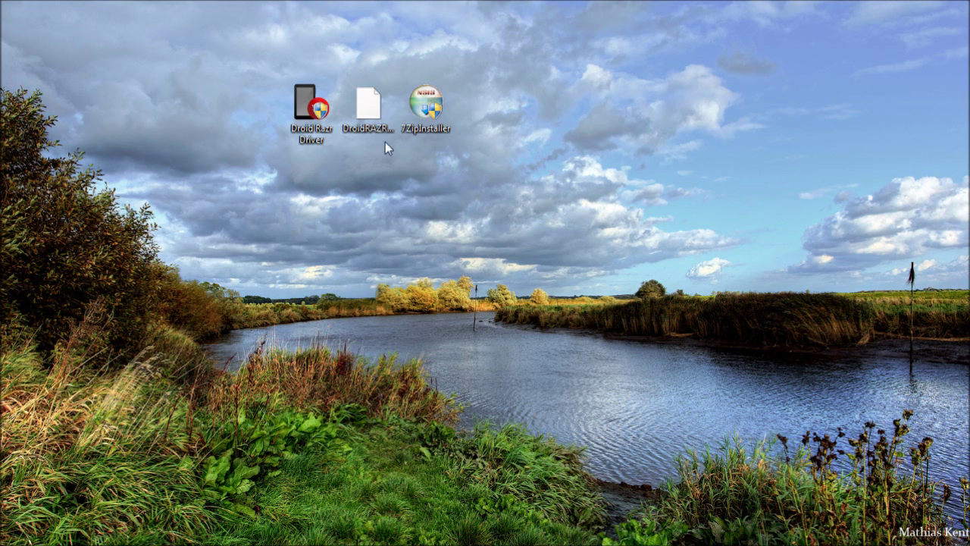
click(391, 141)
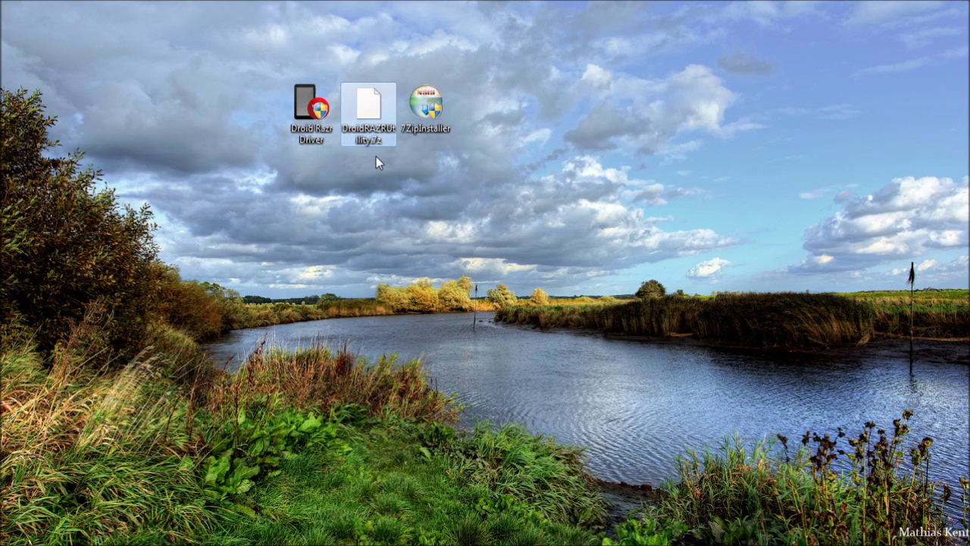
click(376, 156)
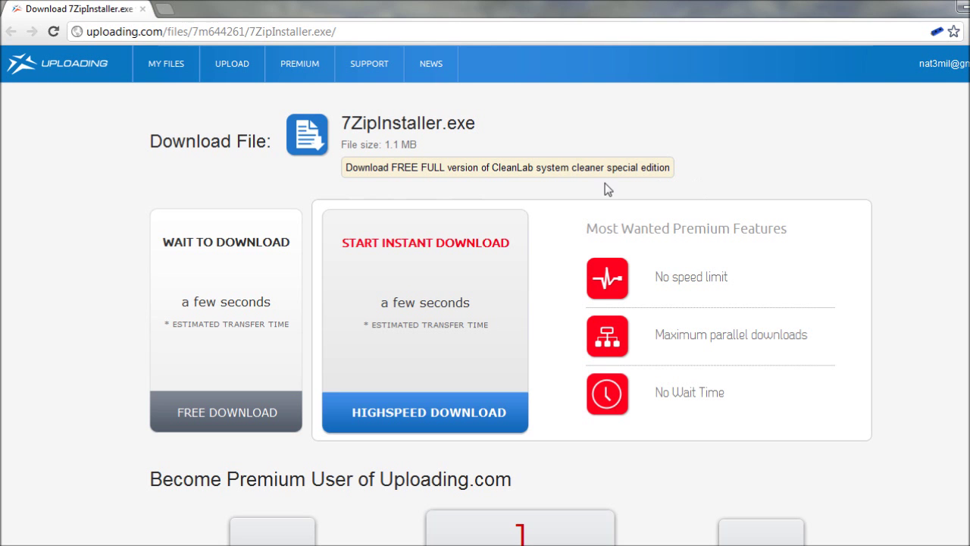
- Start the free download of 7ZipInstaller.exe and dismiss the Premium offer
click(254, 421)
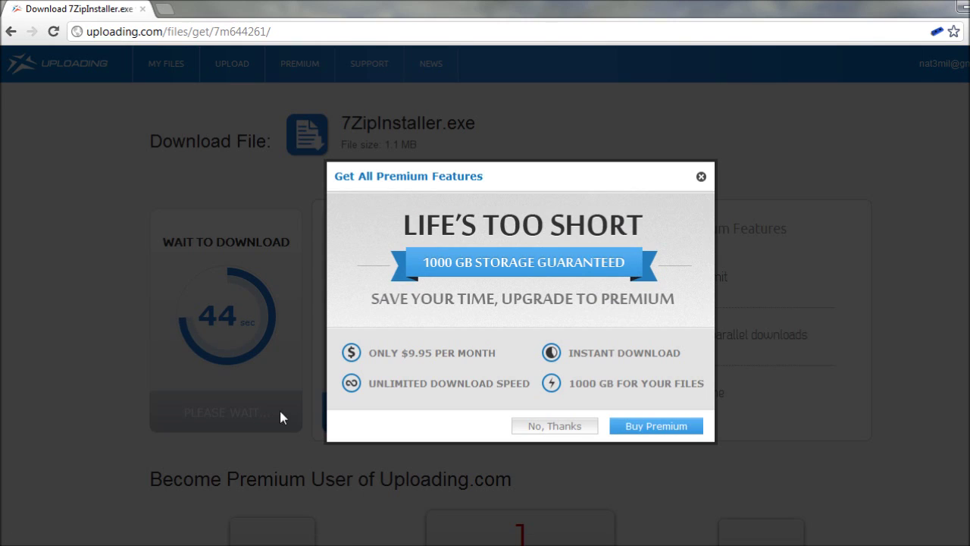
click(702, 179)
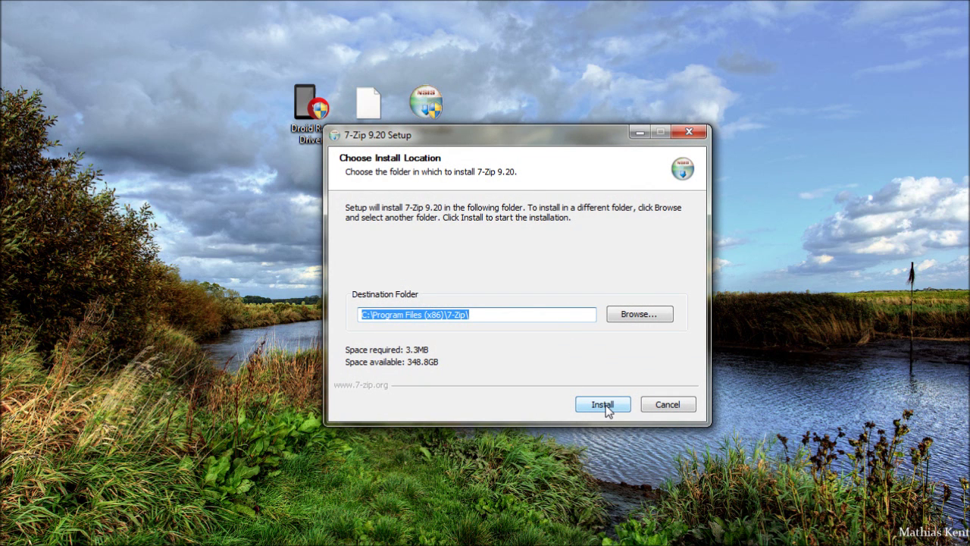
click(685, 407)
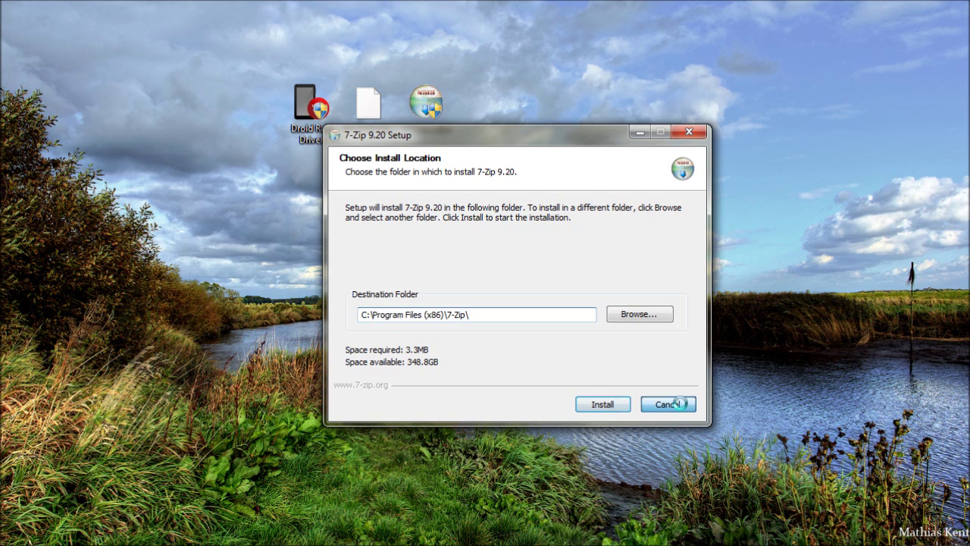
click(557, 335)
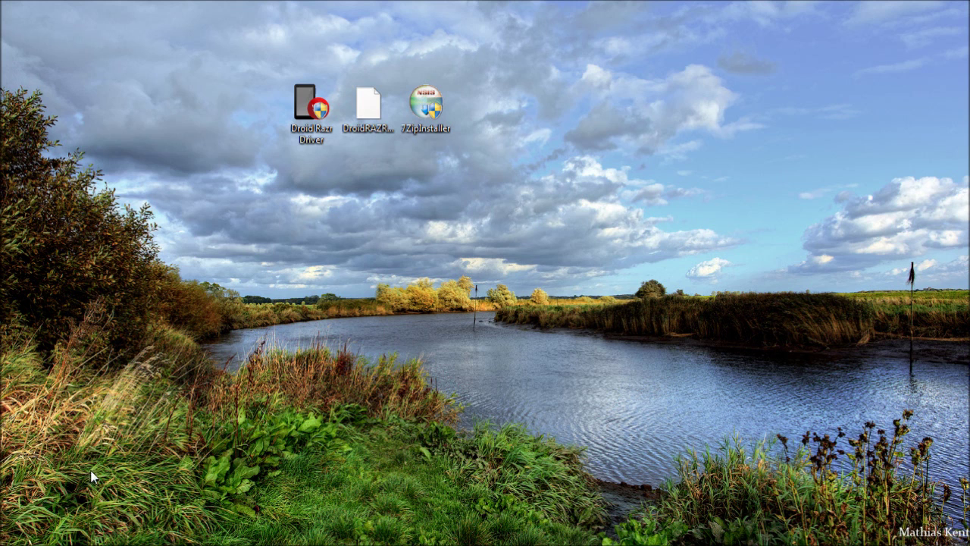
- Search the Start menu for 7-zip and launch 7-Zip File Manager
key(super)
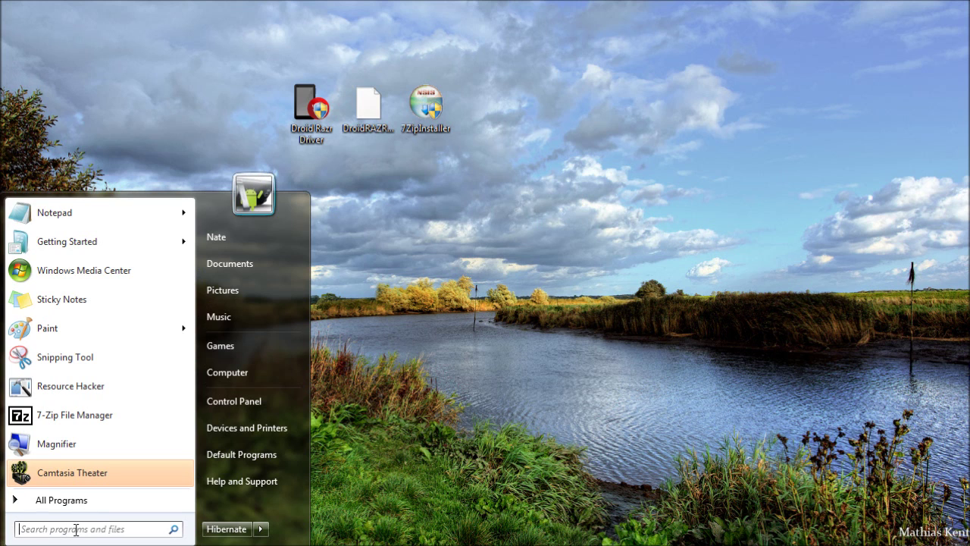
text(7)
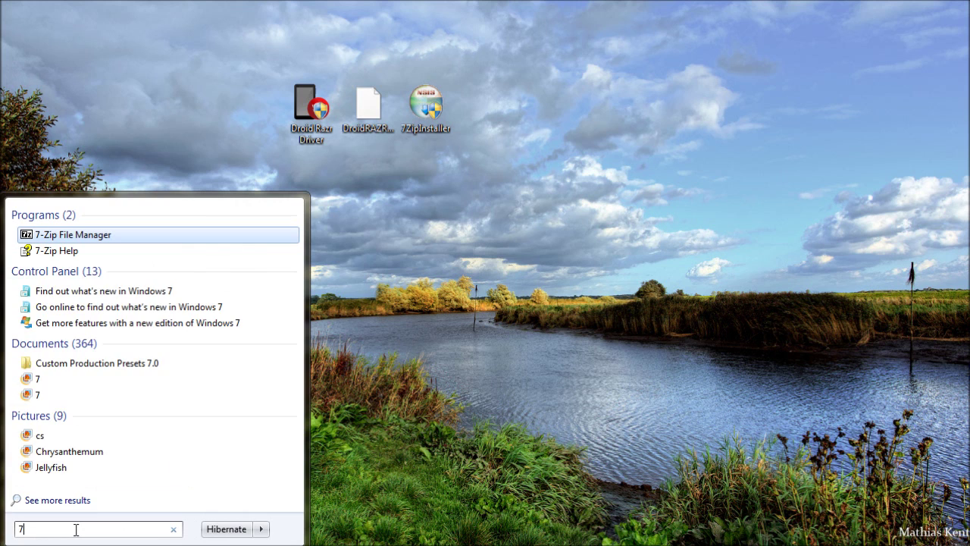
text(-zip)
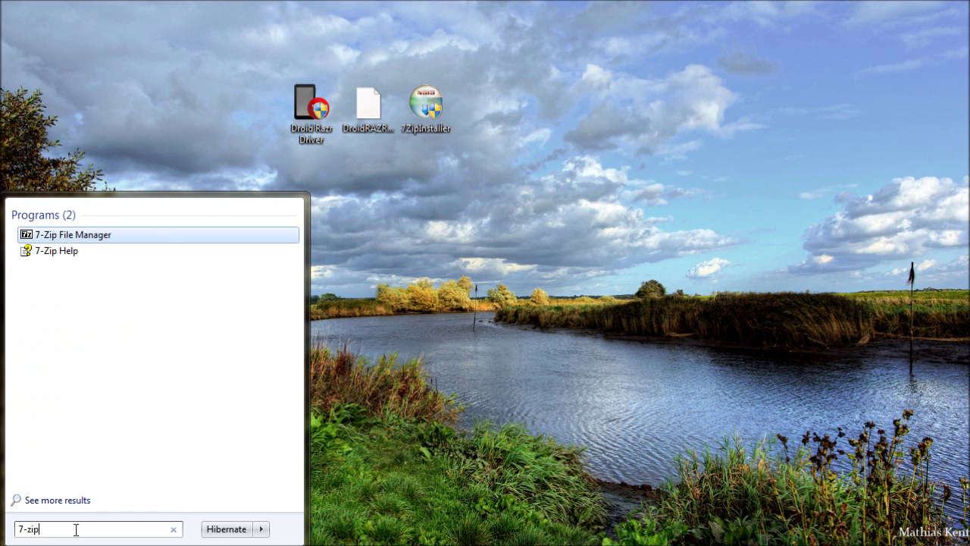
click(92, 236)
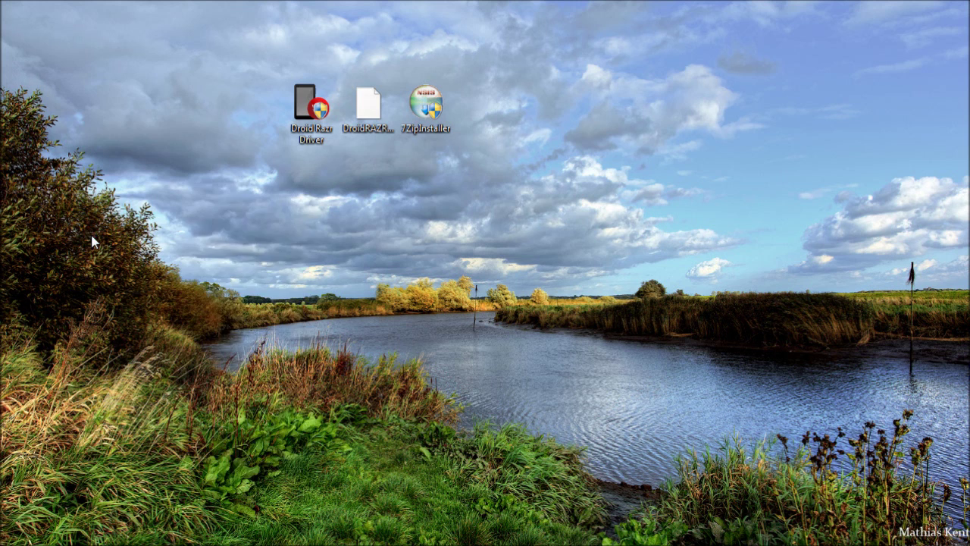
- Reposition the 7-Zip window, browse to the Desktop folder, widen the Name column, and select DroidRAZRUtility.7z
drag(486, 106, 431, 86)
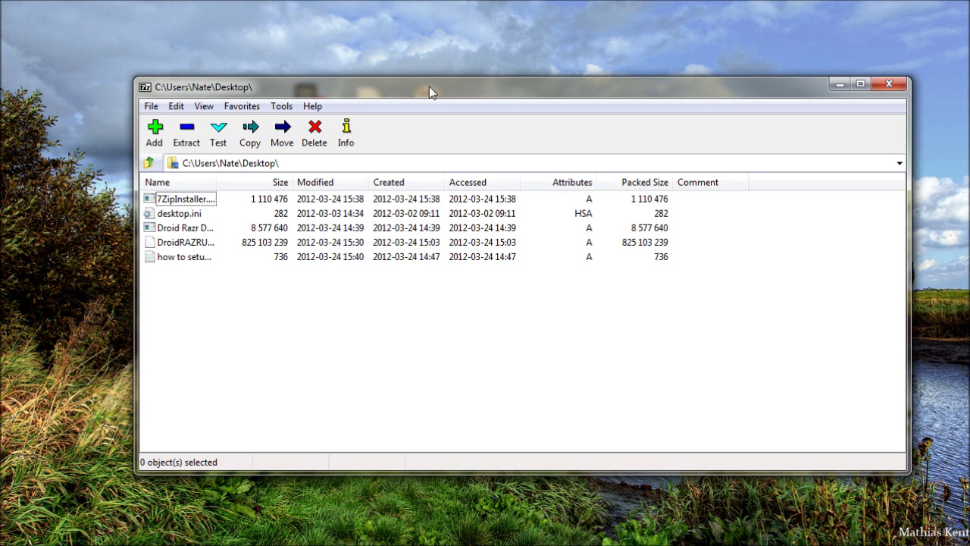
drag(425, 88, 398, 198)
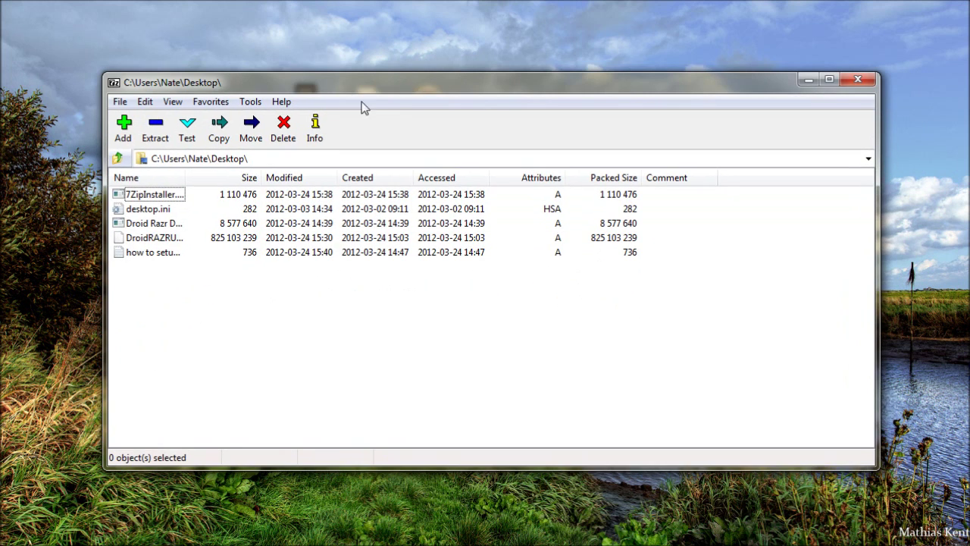
click(118, 159)
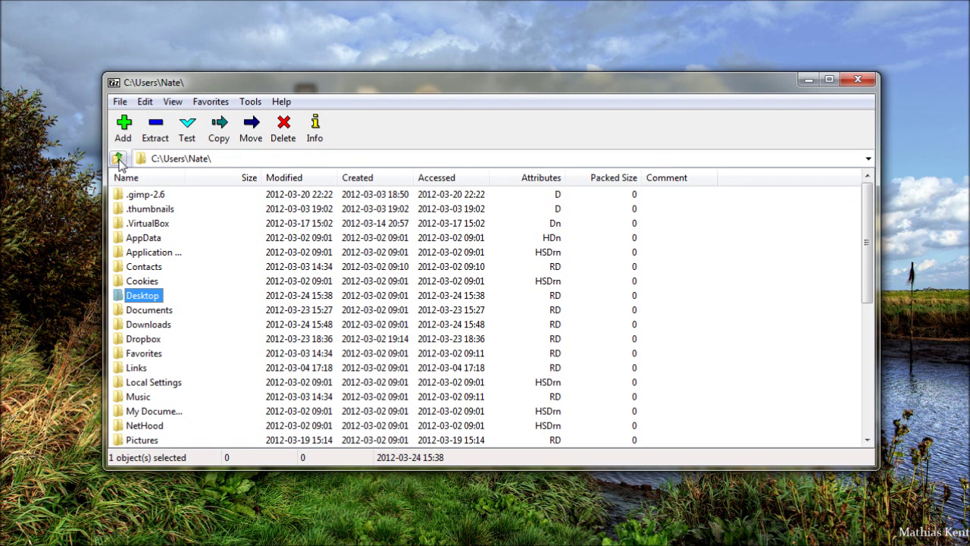
double_click(141, 297)
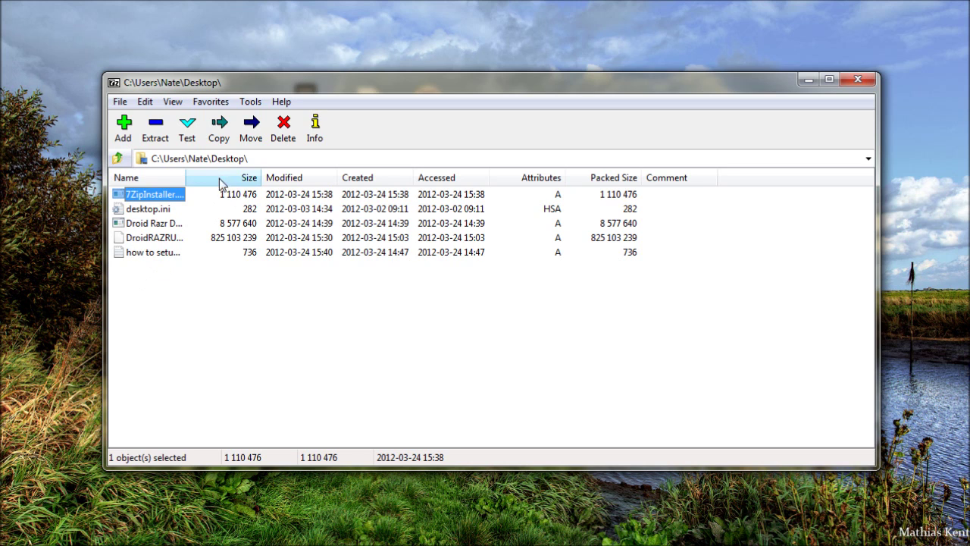
drag(184, 180, 301, 179)
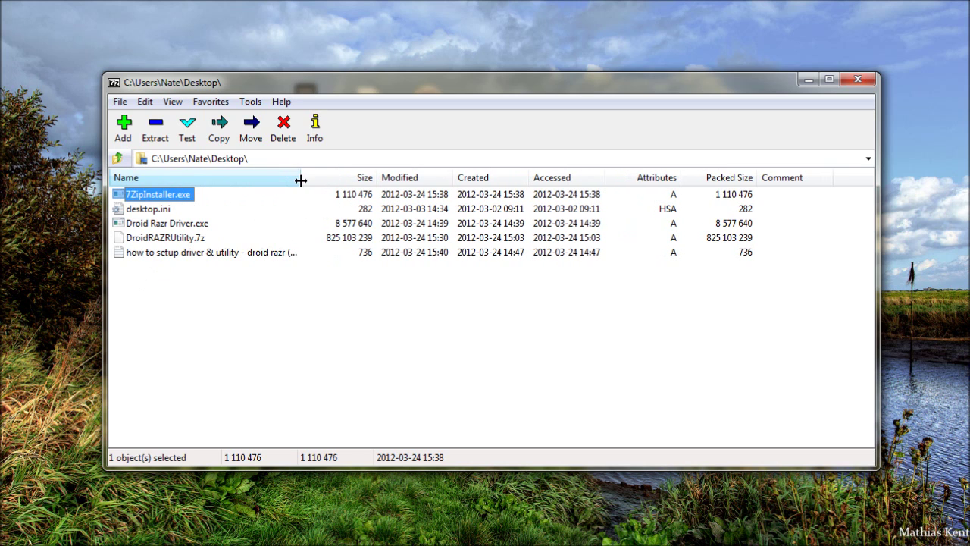
click(176, 238)
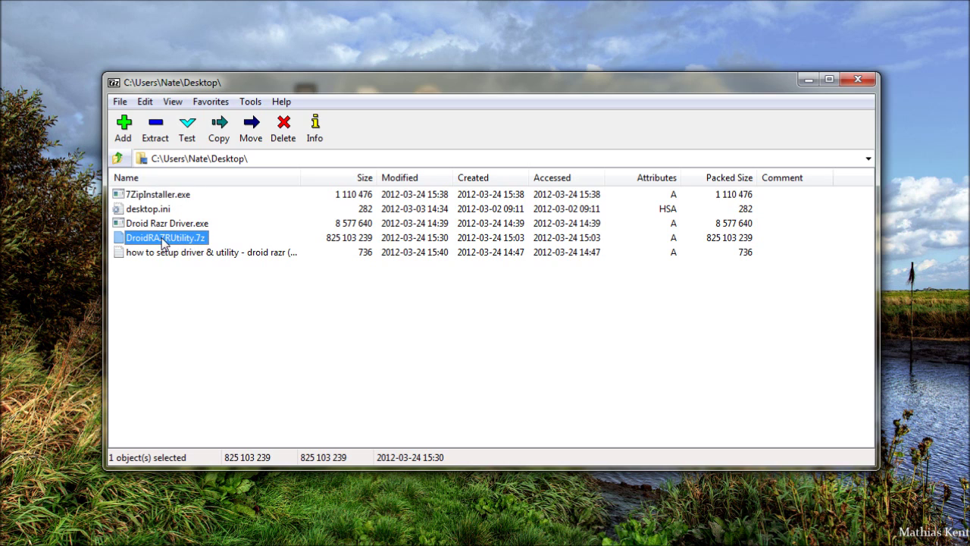
- Extract DroidRAZRUtility.7z into a DroidRAZRUtility folder on the Desktop and close 7-Zip File Manager
click(157, 131)
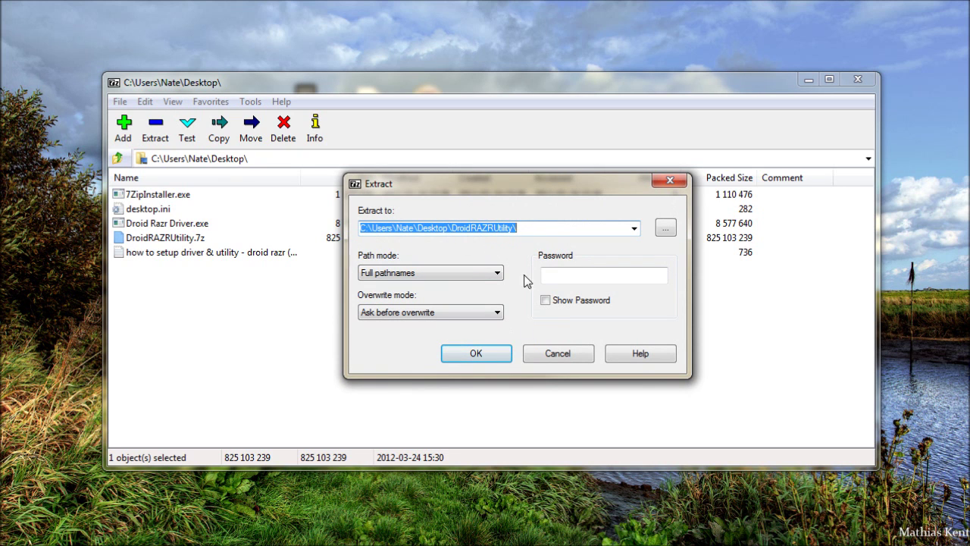
click(481, 355)
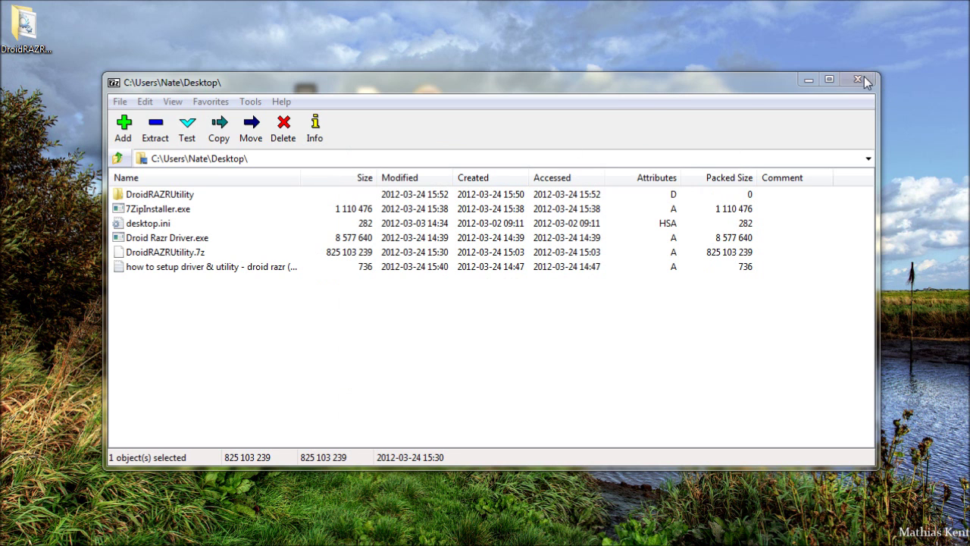
click(432, 82)
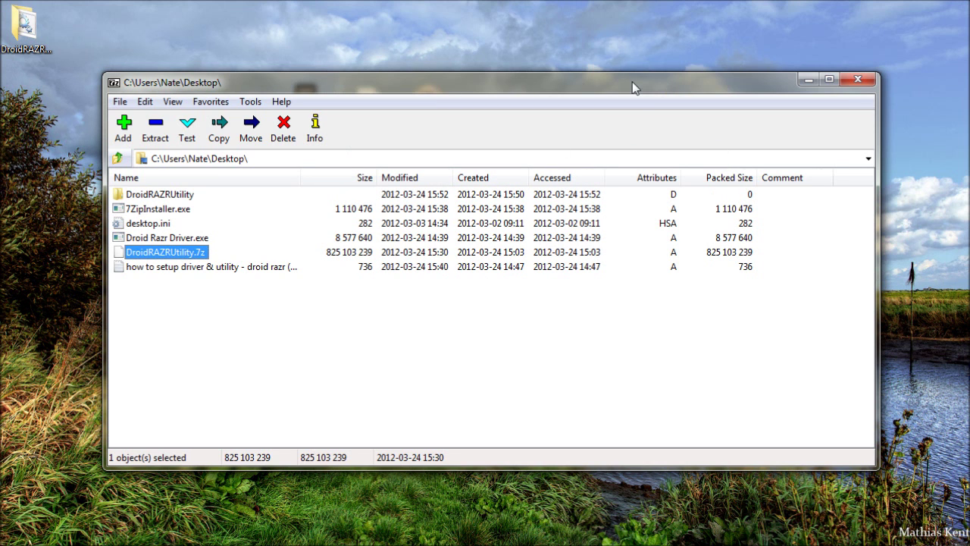
click(858, 80)
- Drag the DroidRAZRUtility folder from the top-left corner toward the desktop centre
click(40, 62)
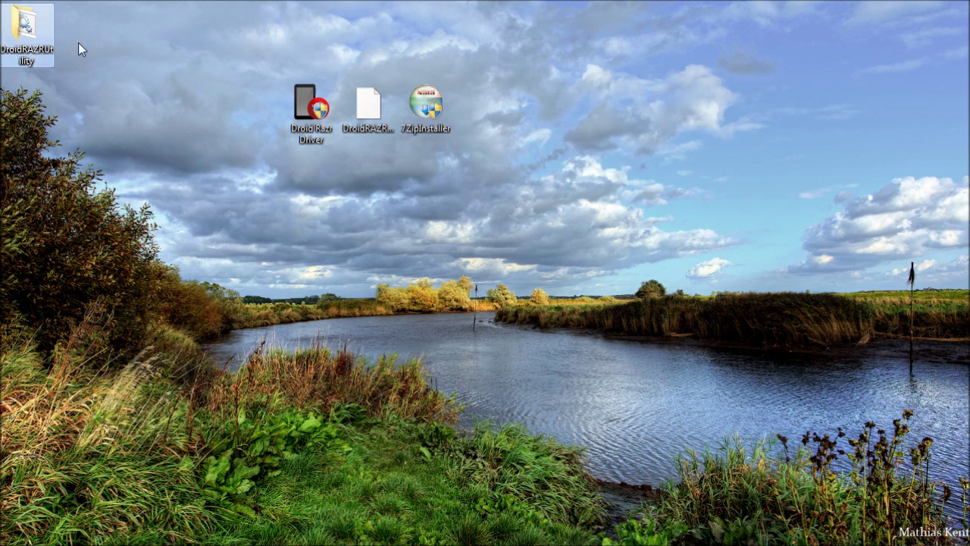
drag(24, 30, 400, 219)
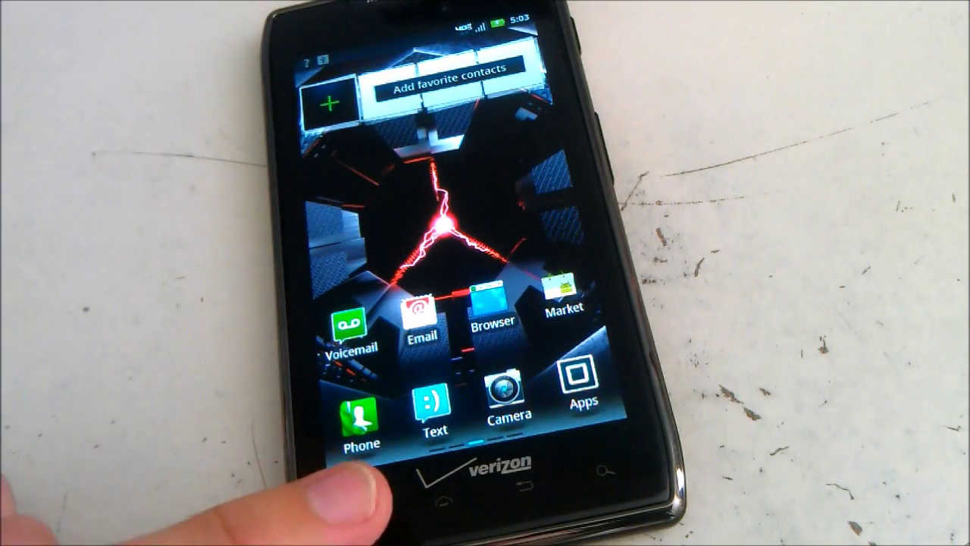
- Enable and confirm USB debugging under Settings > Applications > Development on the Droid RAZR
key(Menu)
click(374, 443)
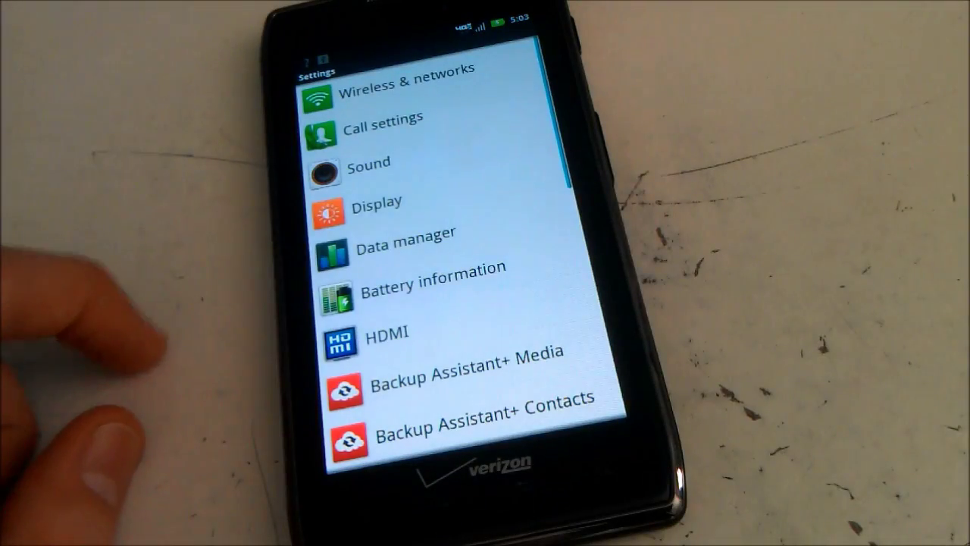
drag(326, 205, 357, 141)
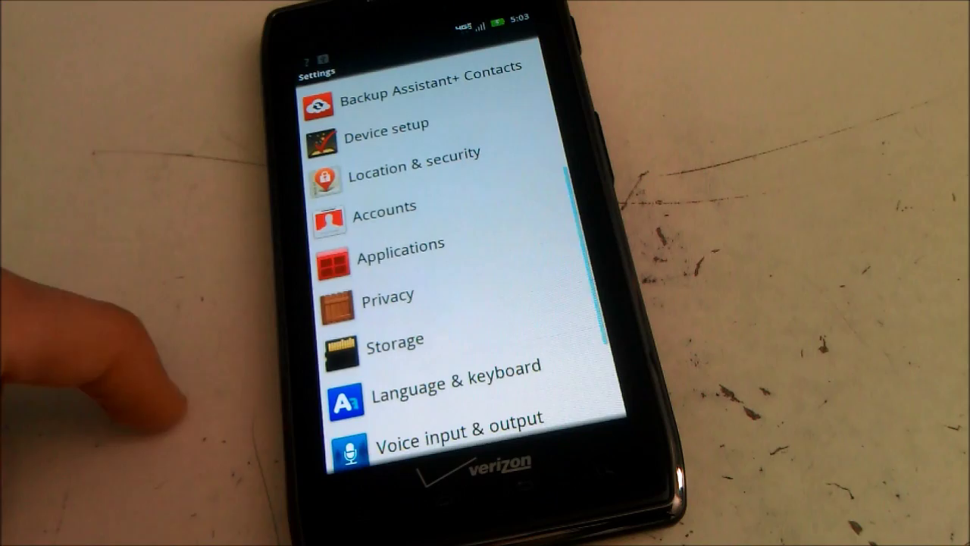
click(400, 247)
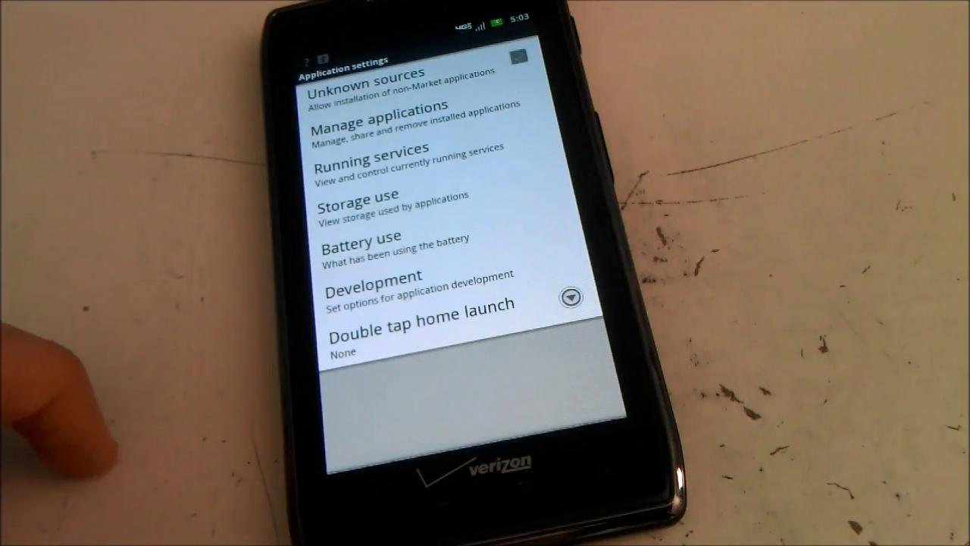
click(372, 282)
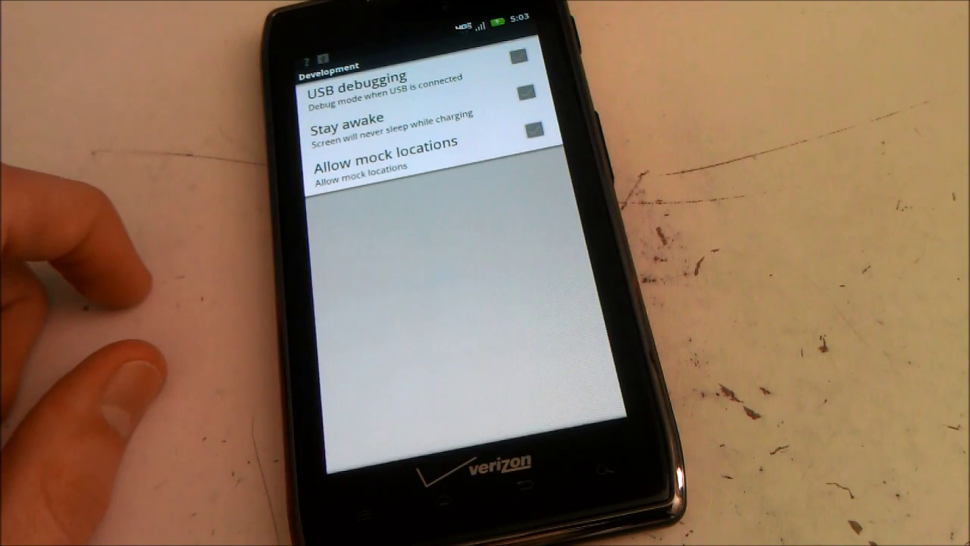
click(410, 87)
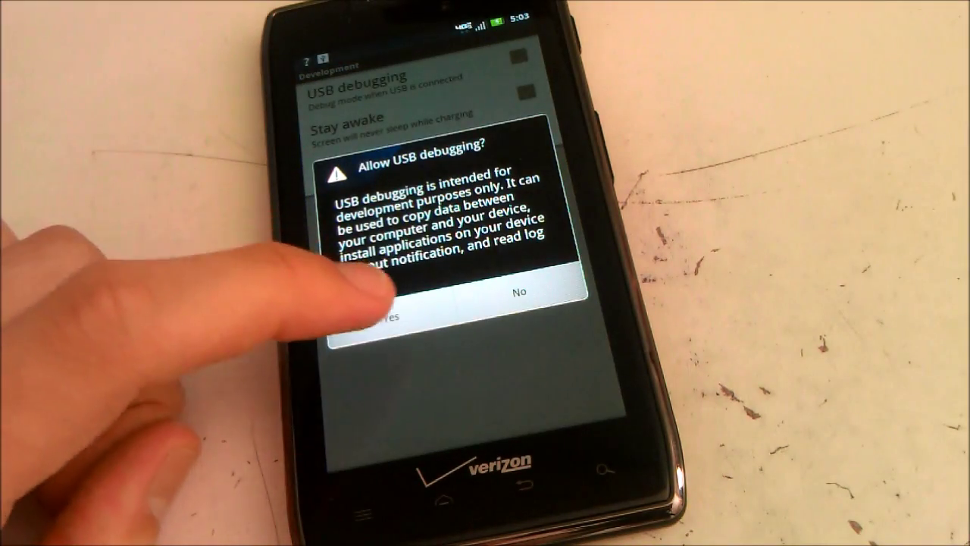
click(391, 317)
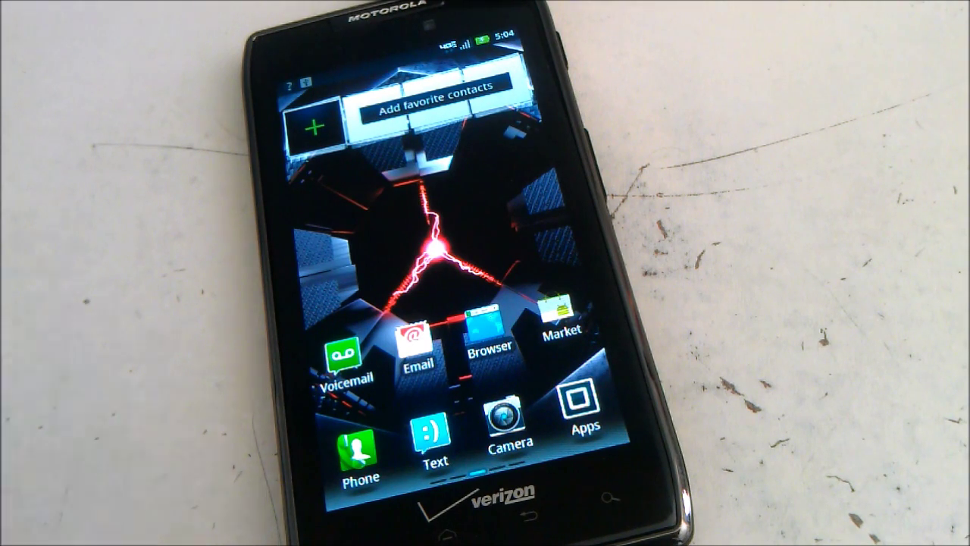
- Set the Droid RAZR's USB connection mode to Charge Only from the notification shade and confirm
drag(357, 45, 363, 364)
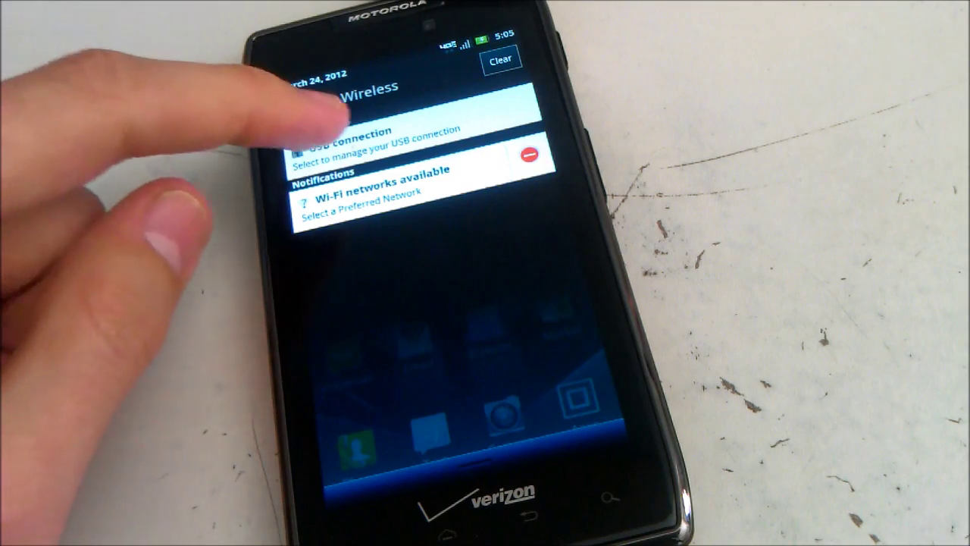
click(334, 141)
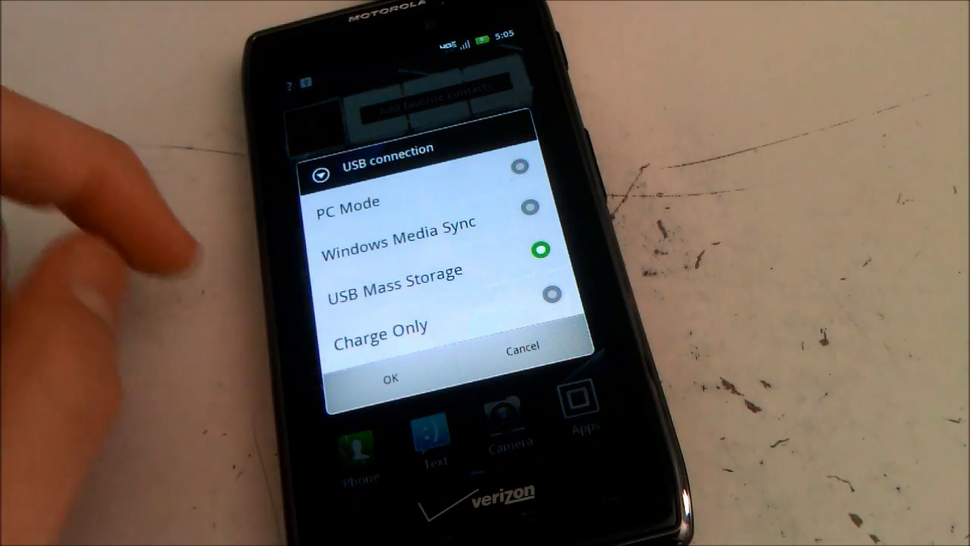
click(379, 283)
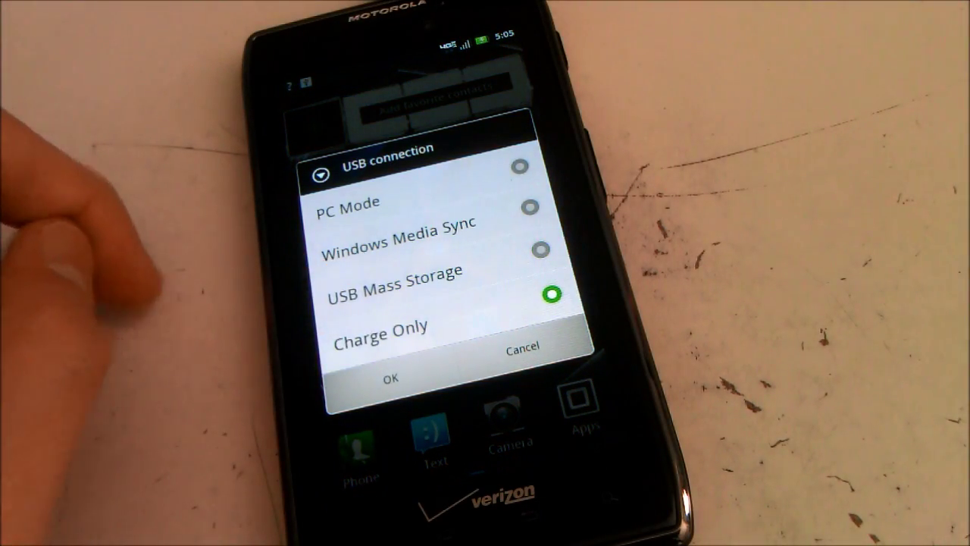
click(379, 328)
click(391, 378)
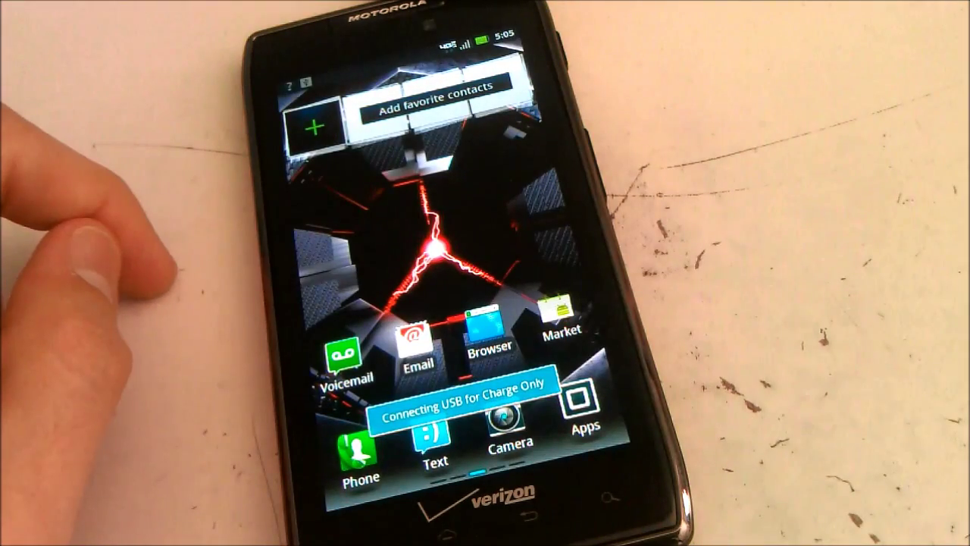